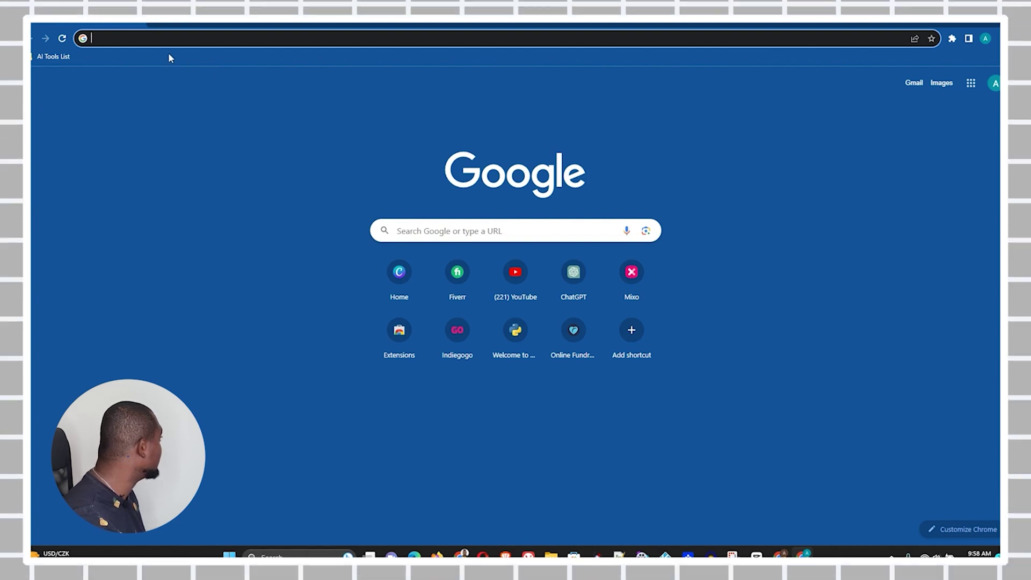
Load checklistgenerator.ai in Chrome from the pasted address
{"action": "type", "text": "https://checklistgenerator.ai/"}
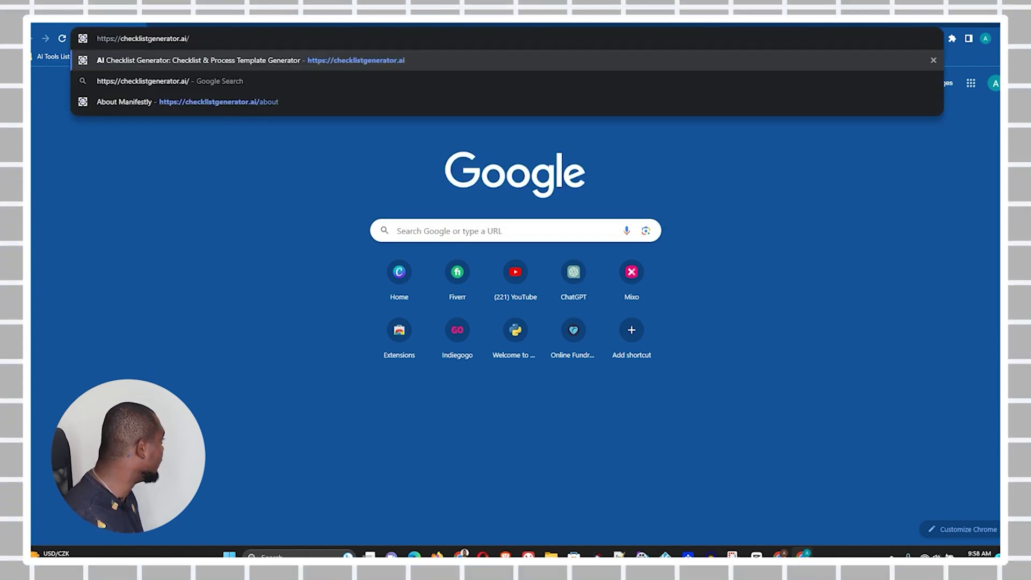
{"action": "key", "text": "Return"}
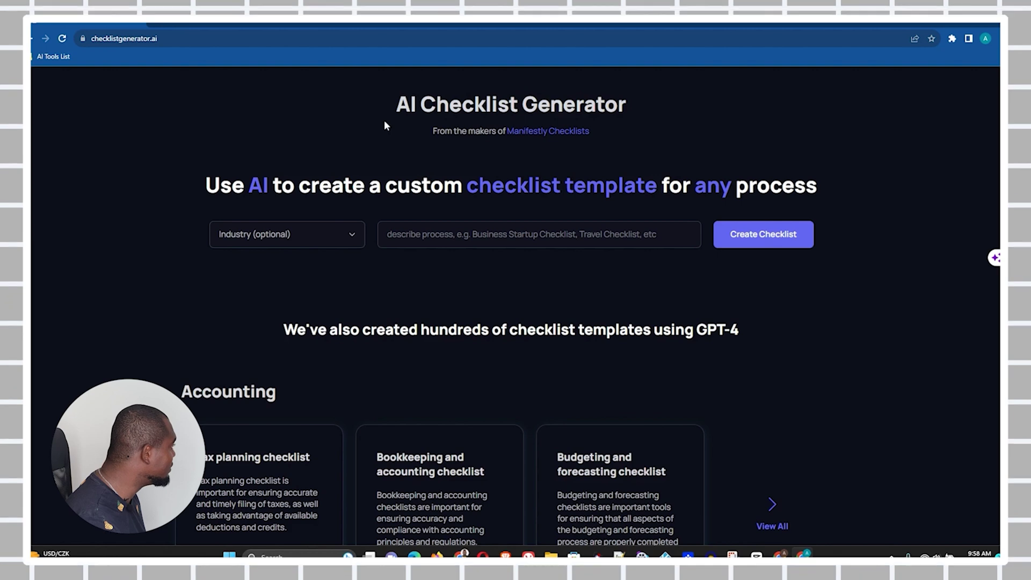
{"action": "left_click", "coordinate": [540, 135]}
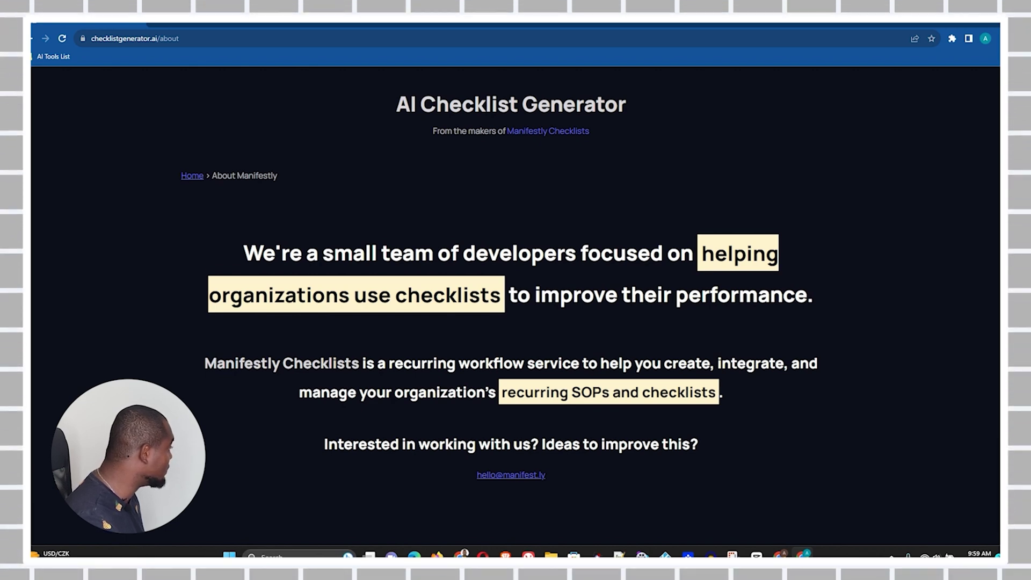
{"action": "scroll", "coordinate": [759, 320], "scroll_direction": "down", "scroll_amount": 1}
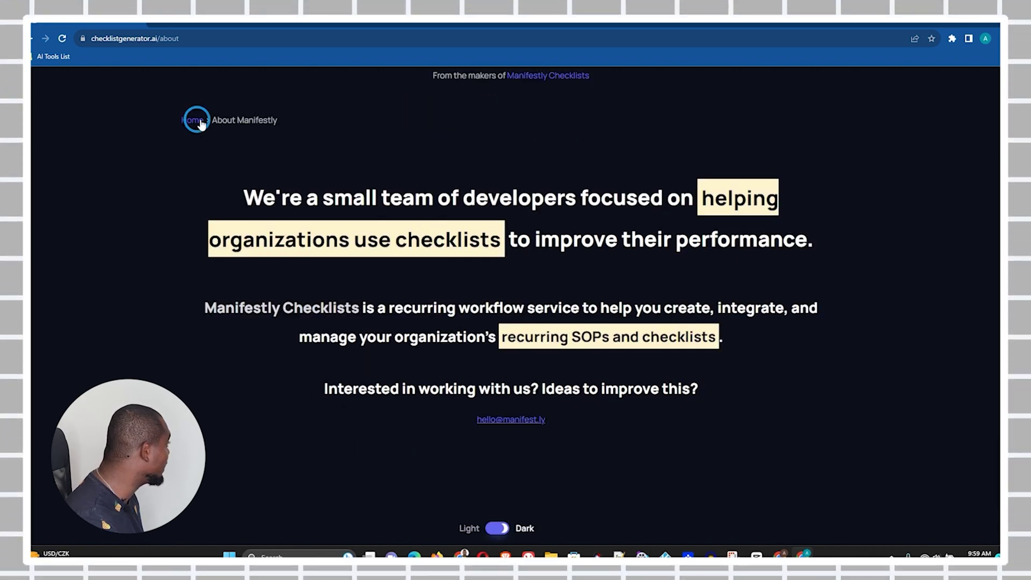
{"action": "key", "text": "alt+Left"}
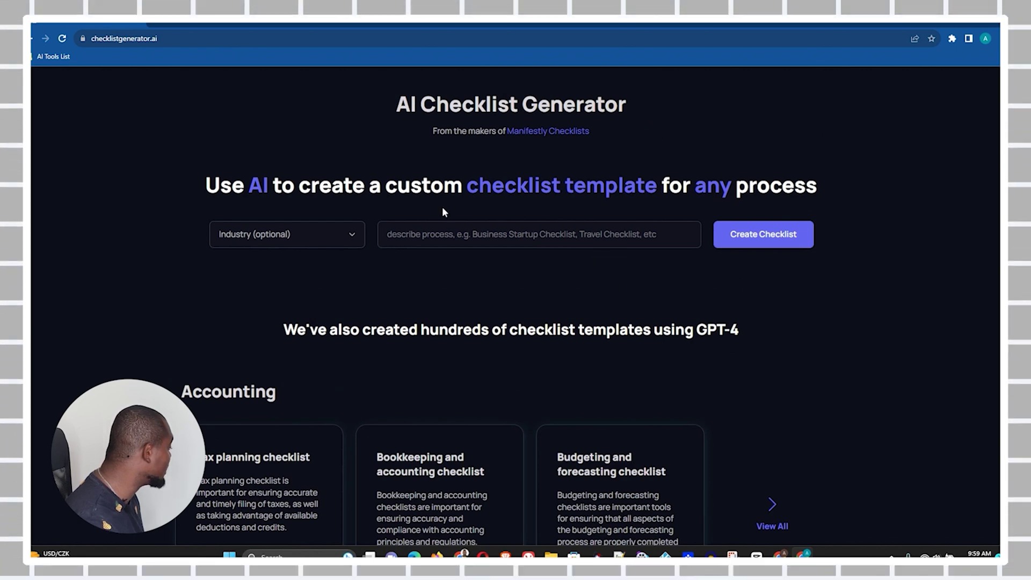
{"action": "left_click", "coordinate": [329, 233]}
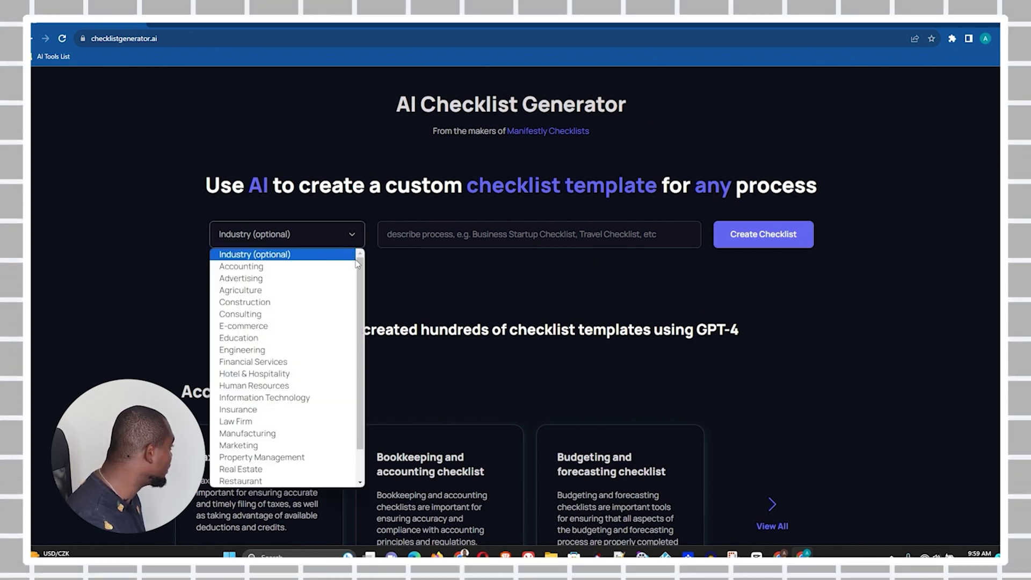
{"action": "mouse_move", "coordinate": [357, 266]}
{"action": "left_mouse_down"}
{"action": "mouse_move", "coordinate": [352, 304]}
{"action": "mouse_move", "coordinate": [362, 239]}
{"action": "mouse_move", "coordinate": [349, 322]}
{"action": "mouse_move", "coordinate": [357, 262]}
{"action": "left_mouse_up"}
{"action": "left_click", "coordinate": [358, 264]}
{"action": "left_click", "coordinate": [346, 234]}
{"action": "left_click", "coordinate": [350, 231]}
{"action": "left_click", "coordinate": [350, 232]}
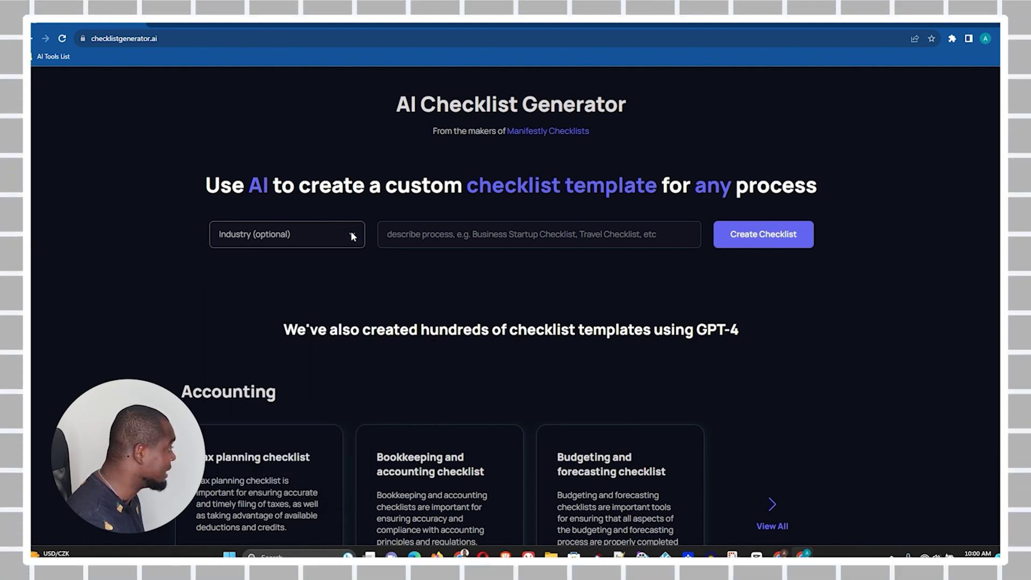
{"action": "left_click", "coordinate": [351, 234]}
{"action": "left_click_drag", "start_coordinate": [363, 285], "coordinate": [375, 262]}
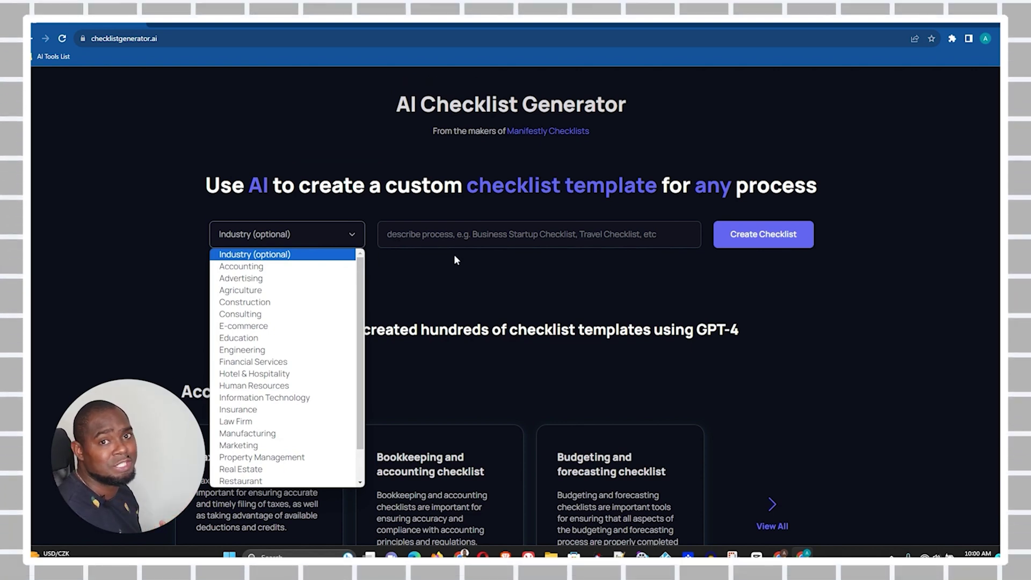
{"action": "left_click", "coordinate": [498, 295]}
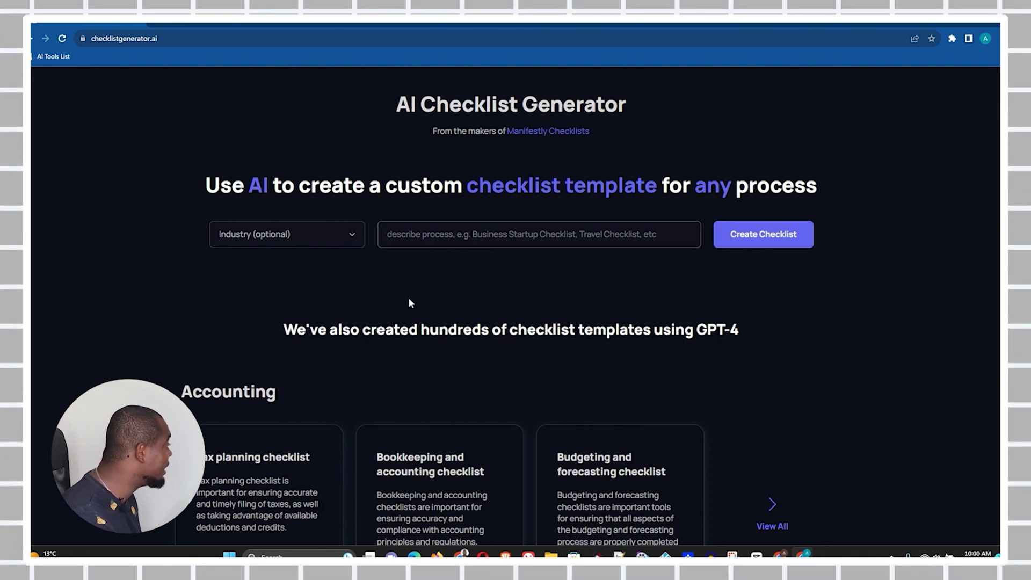
Scroll down through the industry checklist template sections on the home page
{"action": "scroll", "coordinate": [278, 267], "scroll_direction": "down", "scroll_amount": 3}
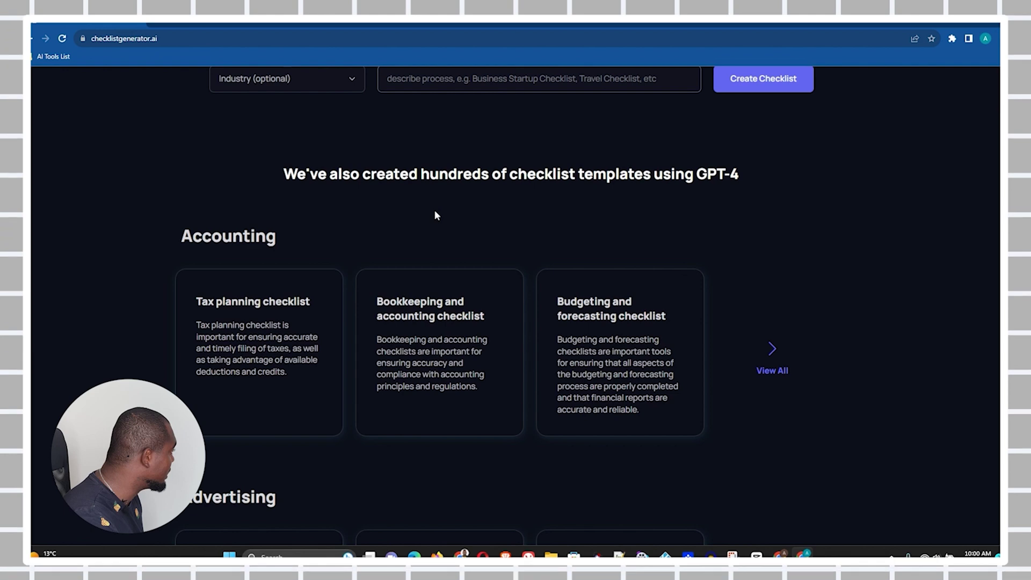
{"action": "scroll", "coordinate": [450, 223], "scroll_direction": "up", "scroll_amount": 2}
{"action": "scroll", "coordinate": [449, 223], "scroll_direction": "down", "scroll_amount": 2}
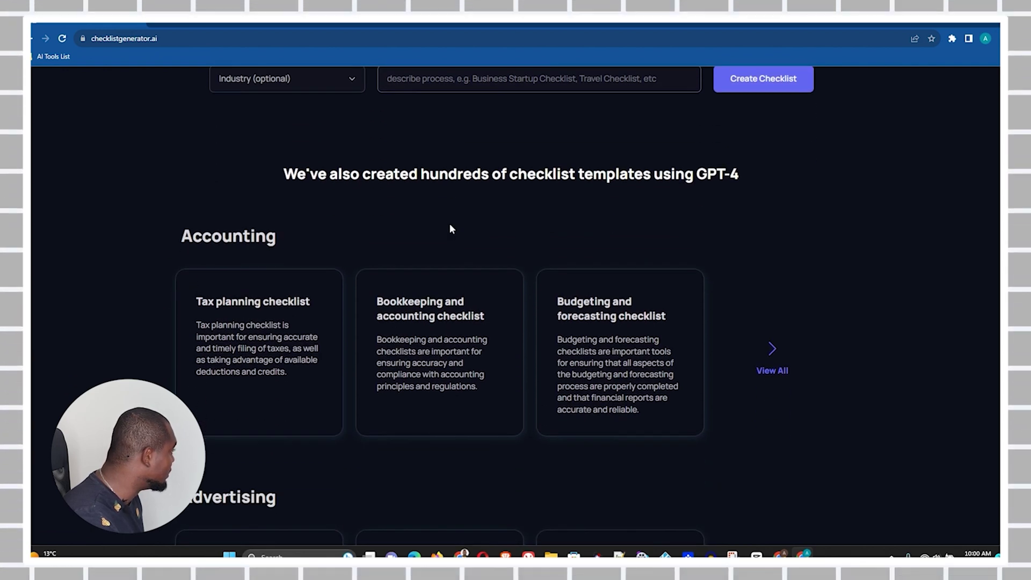
{"action": "scroll", "coordinate": [449, 229], "scroll_direction": "down", "scroll_amount": 3}
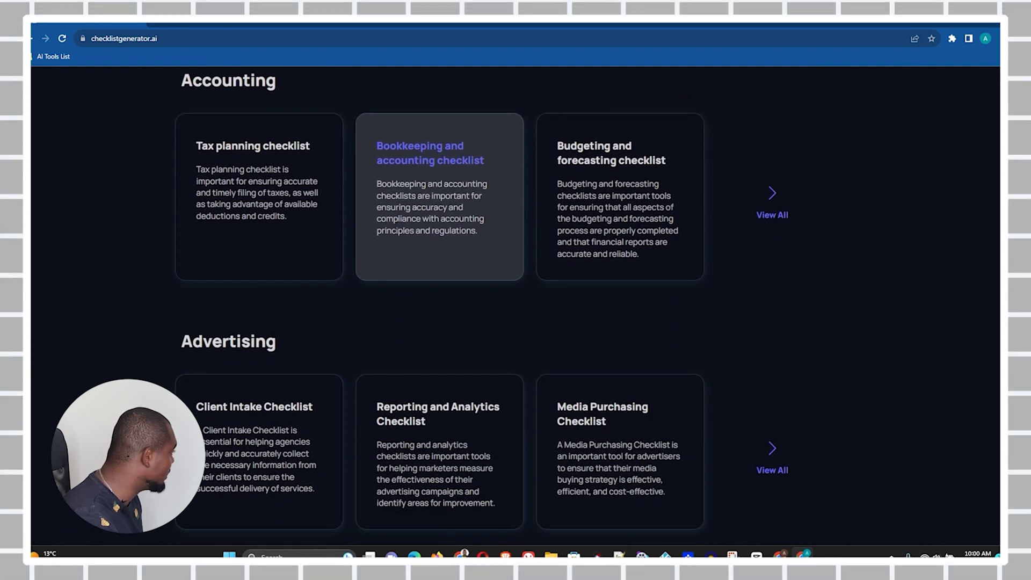
{"action": "scroll", "coordinate": [295, 220], "scroll_direction": "down", "scroll_amount": 3}
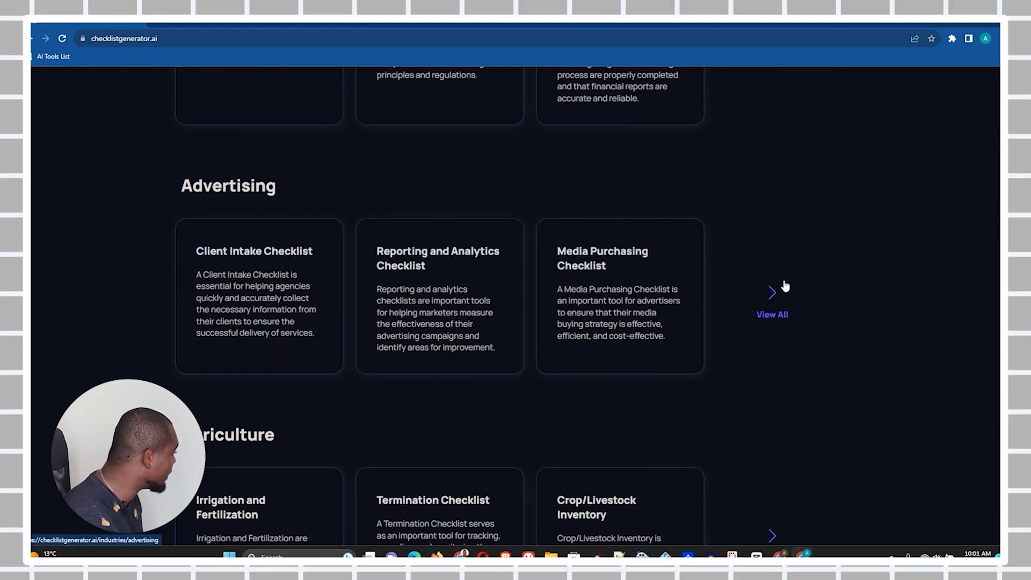
{"action": "scroll", "coordinate": [310, 208], "scroll_direction": "down", "scroll_amount": 3}
{"action": "scroll", "coordinate": [539, 267], "scroll_direction": "down", "scroll_amount": 11}
{"action": "scroll", "coordinate": [566, 263], "scroll_direction": "down", "scroll_amount": 15}
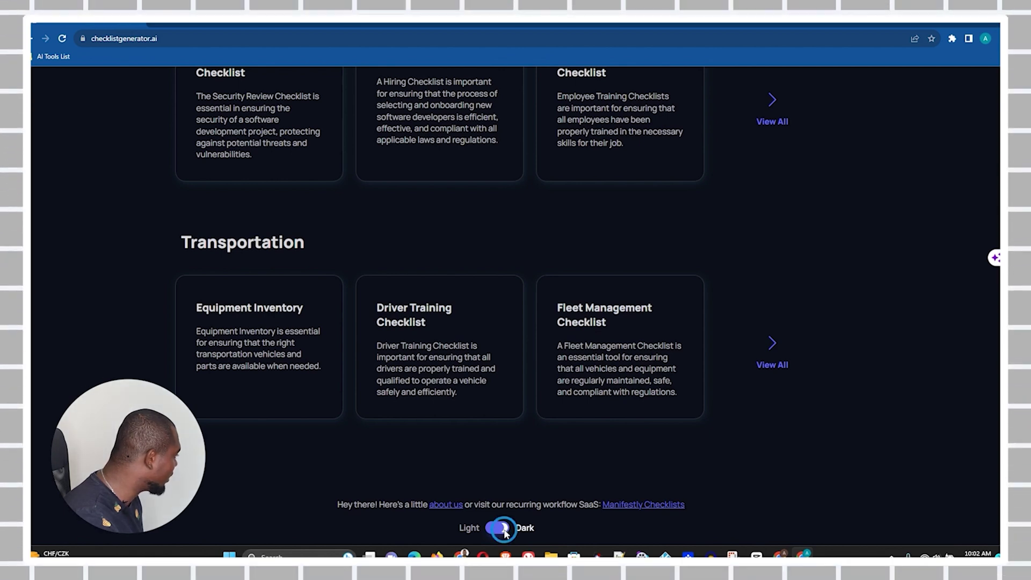
Switch the site to light theme and back to dark, then return to the E-commerce templates
{"action": "left_click", "coordinate": [504, 528]}
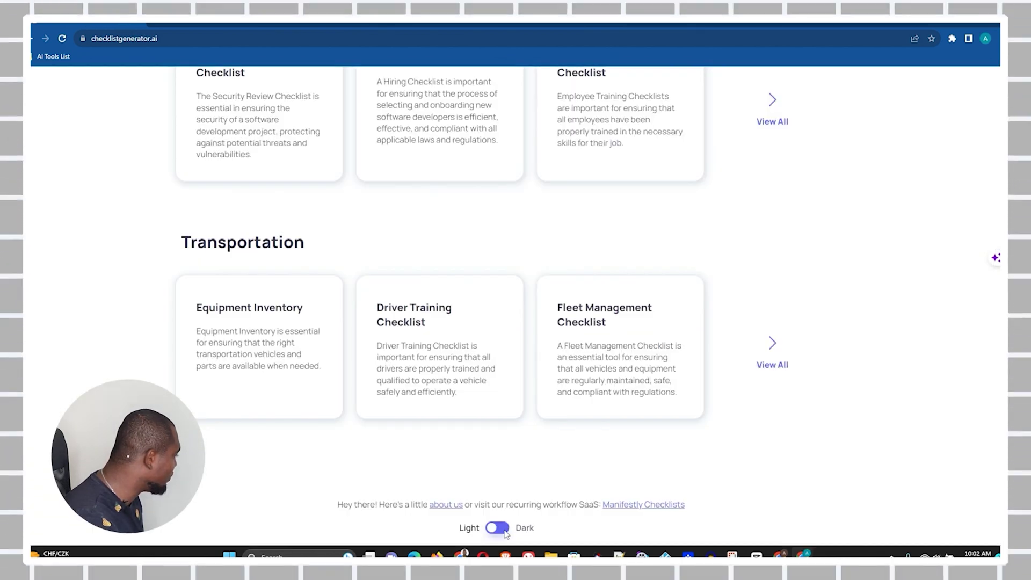
{"action": "left_click", "coordinate": [505, 531]}
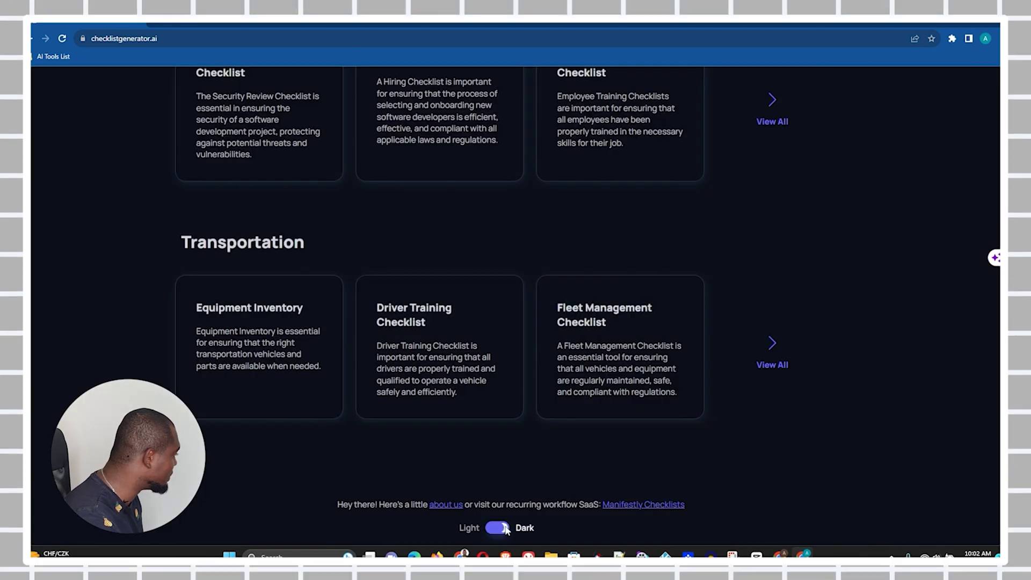
{"action": "left_click", "coordinate": [504, 529]}
{"action": "left_click", "coordinate": [502, 529]}
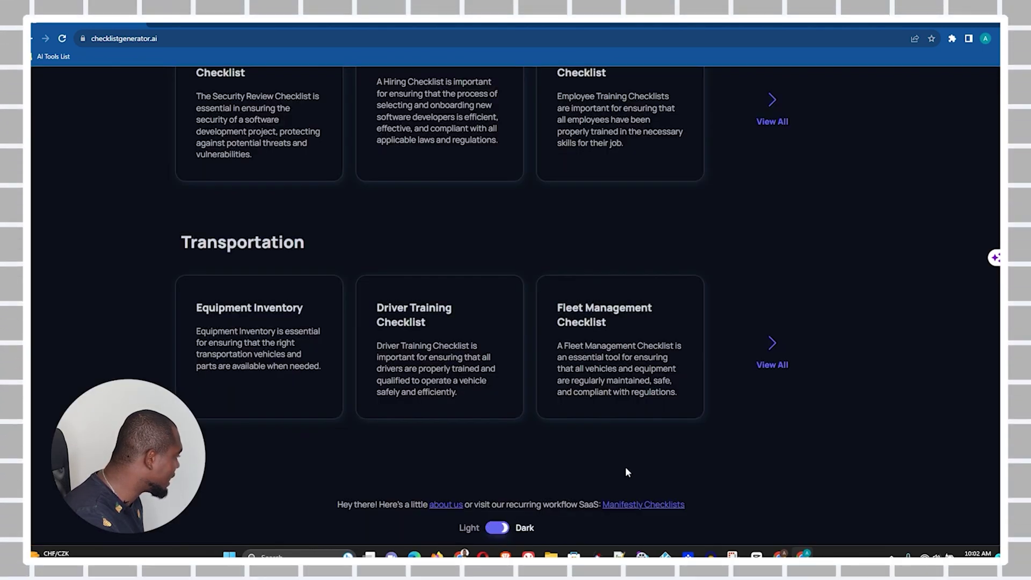
{"action": "scroll", "coordinate": [575, 487], "scroll_direction": "up", "scroll_amount": 5}
{"action": "scroll", "coordinate": [626, 283], "scroll_direction": "up", "scroll_amount": 20}
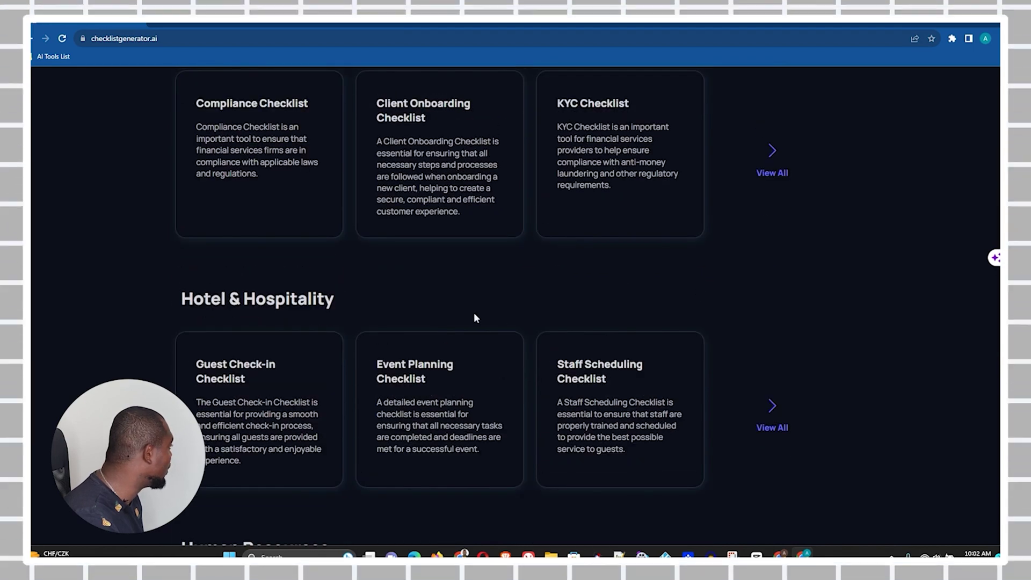
{"action": "scroll", "coordinate": [501, 318], "scroll_direction": "up", "scroll_amount": 20}
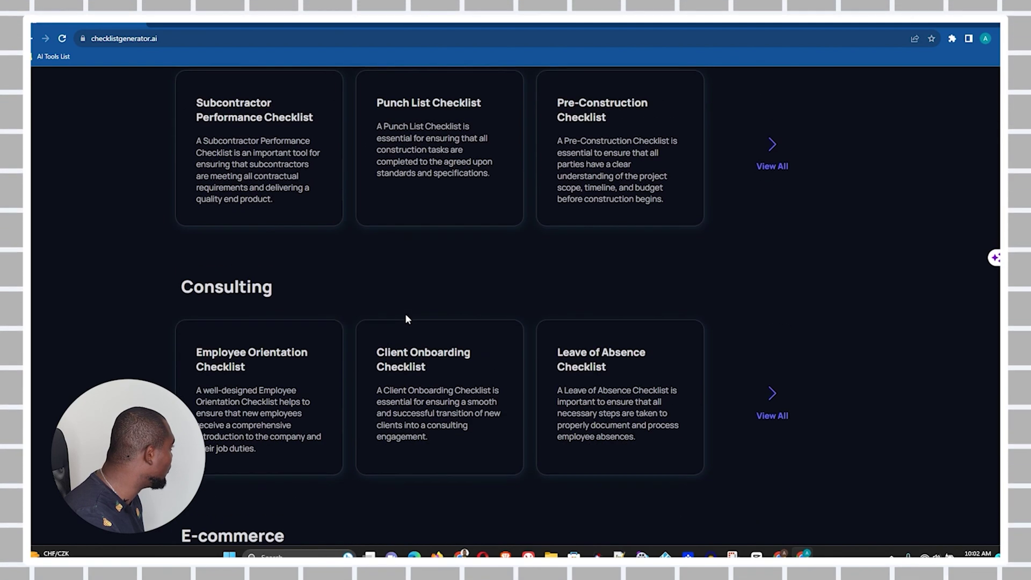
{"action": "scroll", "coordinate": [406, 314], "scroll_direction": "down", "scroll_amount": 6}
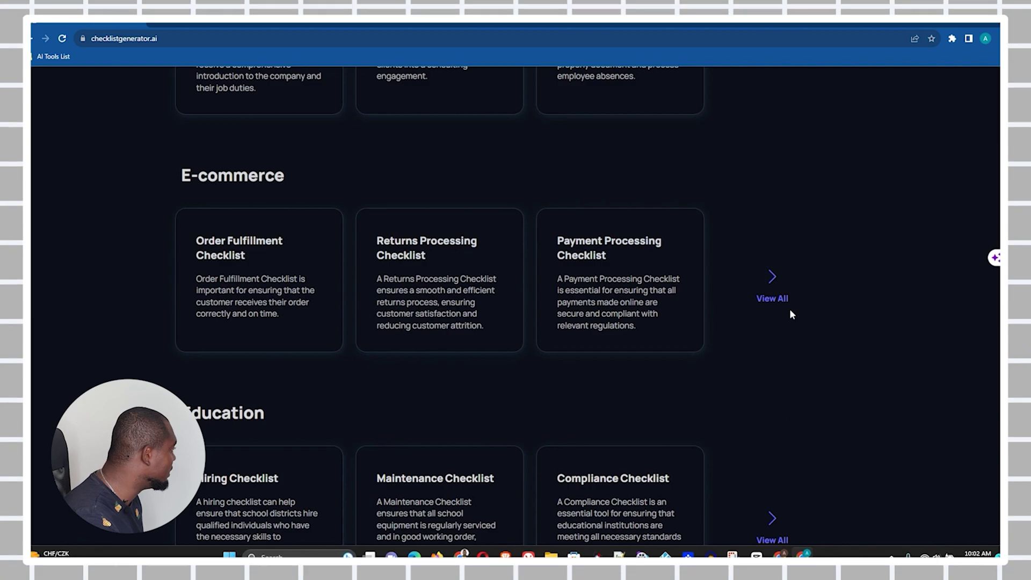
View all E-commerce checklist templates, browse them, then go back via the Home breadcrumb
{"action": "left_click", "coordinate": [772, 278]}
{"action": "scroll", "coordinate": [424, 447], "scroll_direction": "down", "scroll_amount": 8}
{"action": "scroll", "coordinate": [416, 364], "scroll_direction": "up", "scroll_amount": 7}
{"action": "scroll", "coordinate": [418, 364], "scroll_direction": "up", "scroll_amount": 2}
{"action": "scroll", "coordinate": [652, 365], "scroll_direction": "down", "scroll_amount": 5}
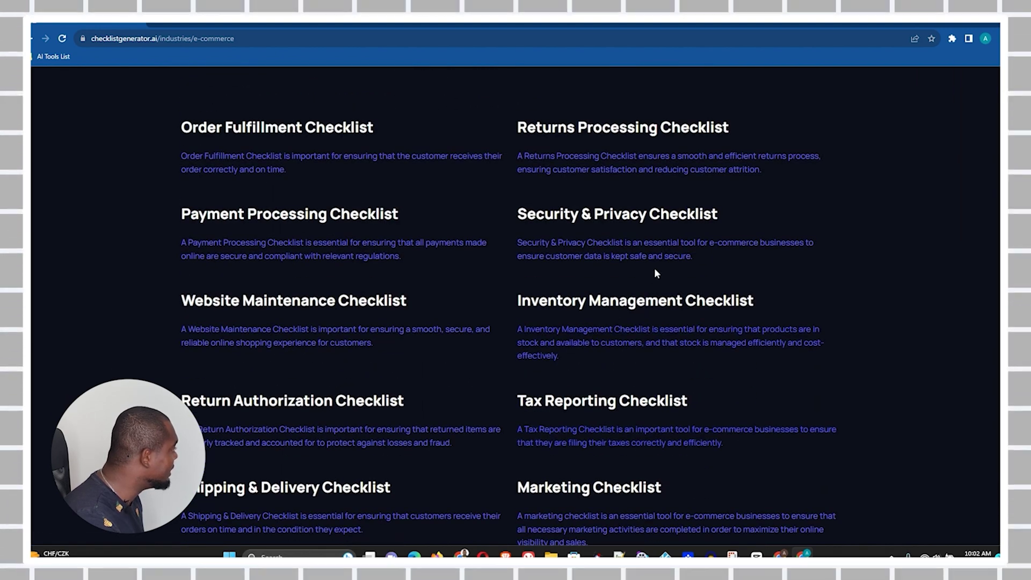
{"action": "scroll", "coordinate": [655, 271], "scroll_direction": "down", "scroll_amount": 4}
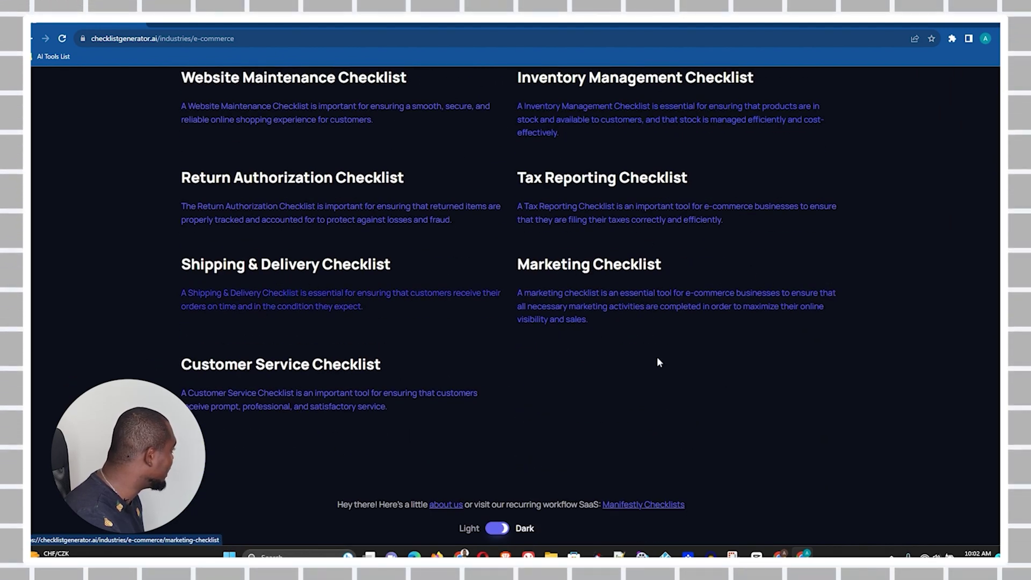
{"action": "scroll", "coordinate": [995, 253], "scroll_direction": "up", "scroll_amount": 10}
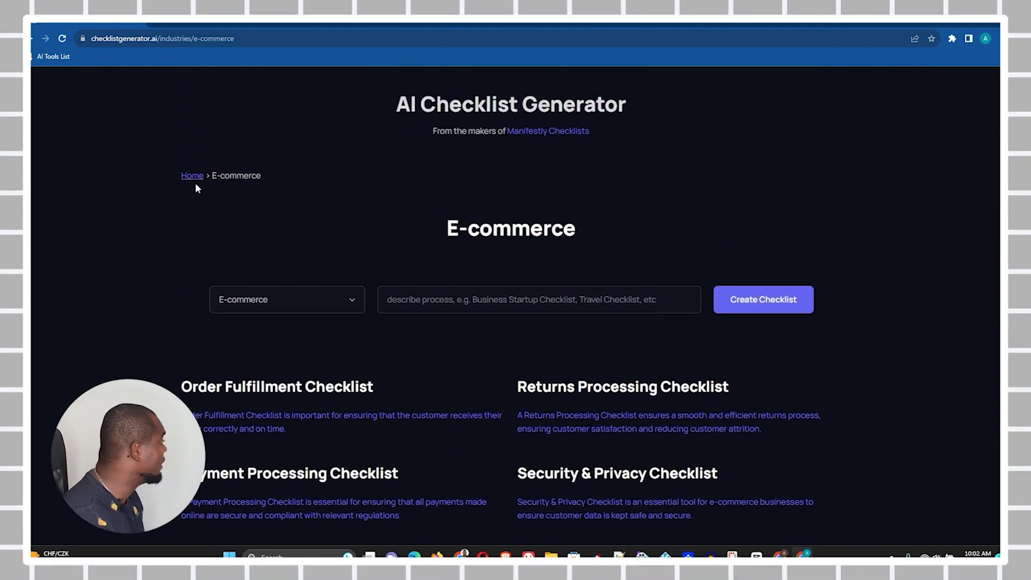
{"action": "left_click", "coordinate": [191, 177]}
Enter 'create a carrot cake recipe checklist' as the process description, correcting the 'care' typo
{"action": "left_click", "coordinate": [428, 234]}
{"action": "type", "text": "create a carrot care recipe checklist"}
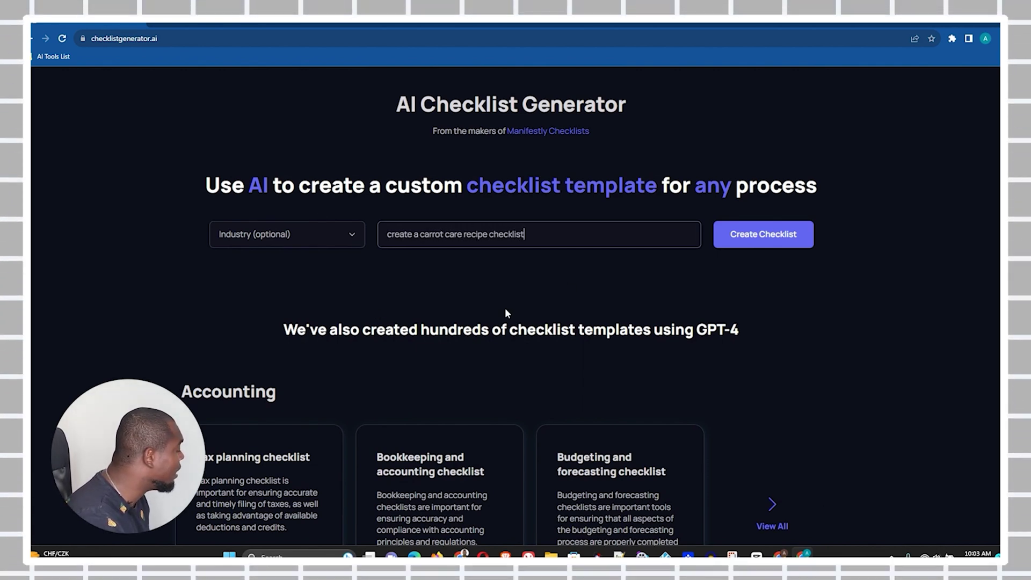
{"action": "left_click", "coordinate": [469, 235]}
{"action": "key", "text": "BackSpace"}
{"action": "type", "text": "k"}
Generate the checklist and review its Ingredients, Preparation, Cake Batter, Baking and Frosting sections
{"action": "left_click", "coordinate": [784, 245]}
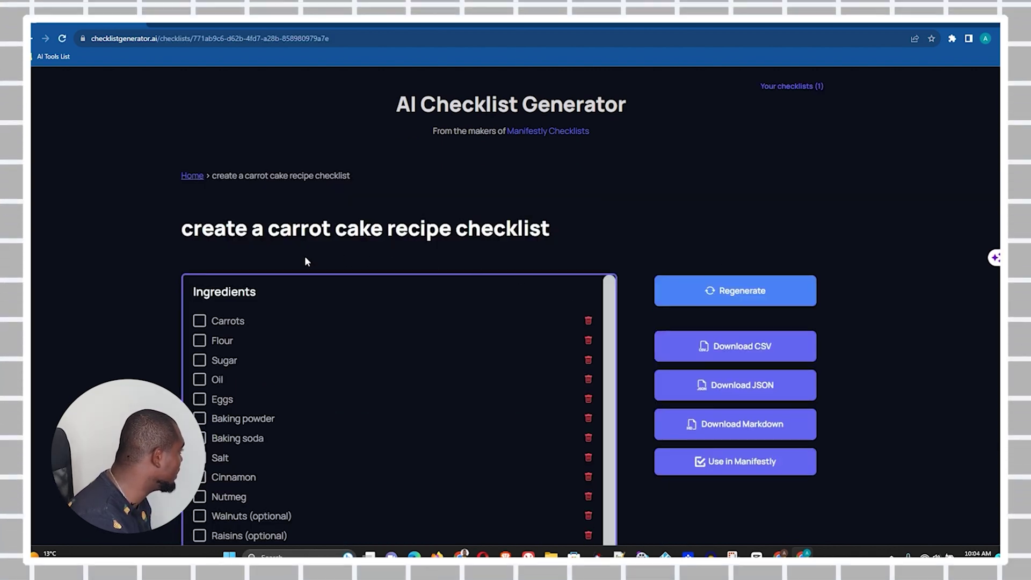
{"action": "left_click_drag", "start_coordinate": [607, 292], "coordinate": [603, 468]}
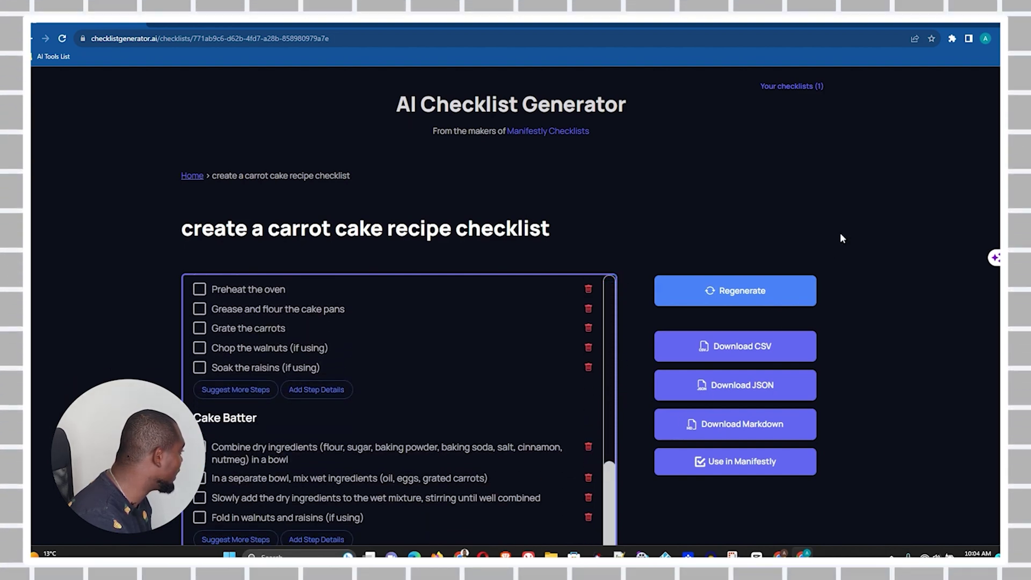
{"action": "scroll", "coordinate": [739, 230], "scroll_direction": "down", "scroll_amount": 4}
{"action": "scroll", "coordinate": [620, 213], "scroll_direction": "up", "scroll_amount": 3}
{"action": "scroll", "coordinate": [605, 327], "scroll_direction": "down", "scroll_amount": 3}
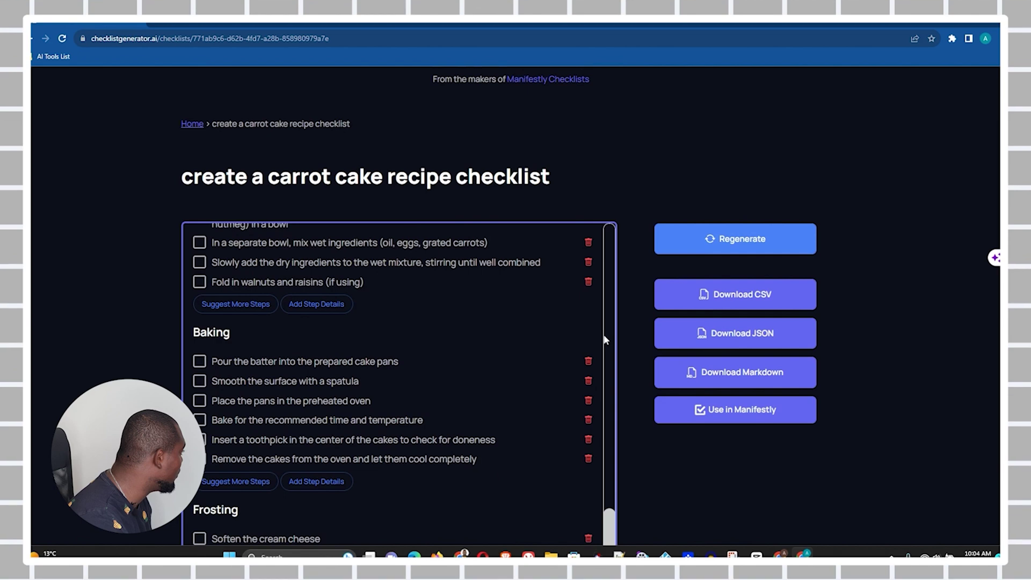
{"action": "scroll", "coordinate": [591, 429], "scroll_direction": "up", "scroll_amount": 10}
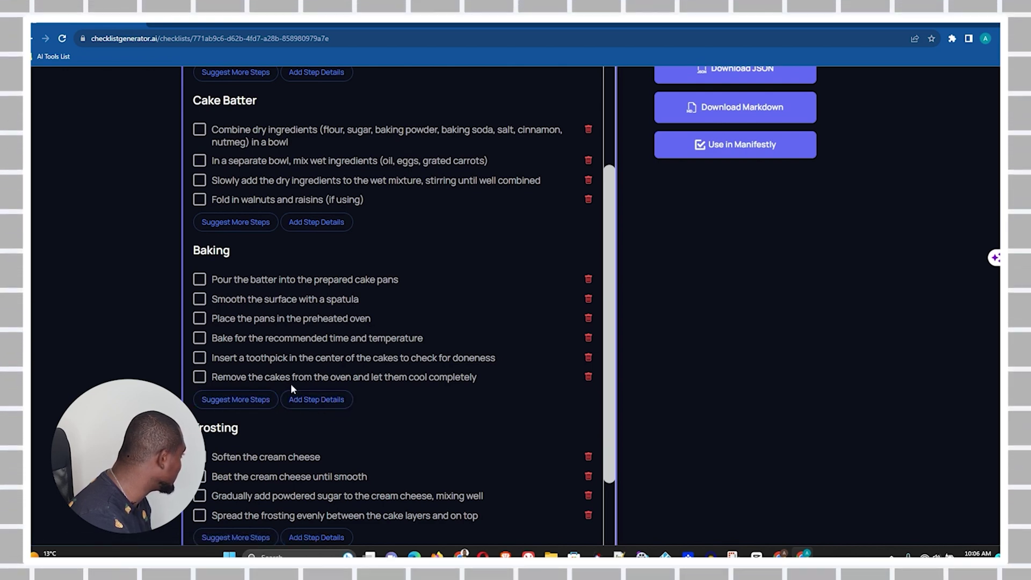
Request more suggested steps for the Baking section and review the additions
{"action": "left_click", "coordinate": [232, 402]}
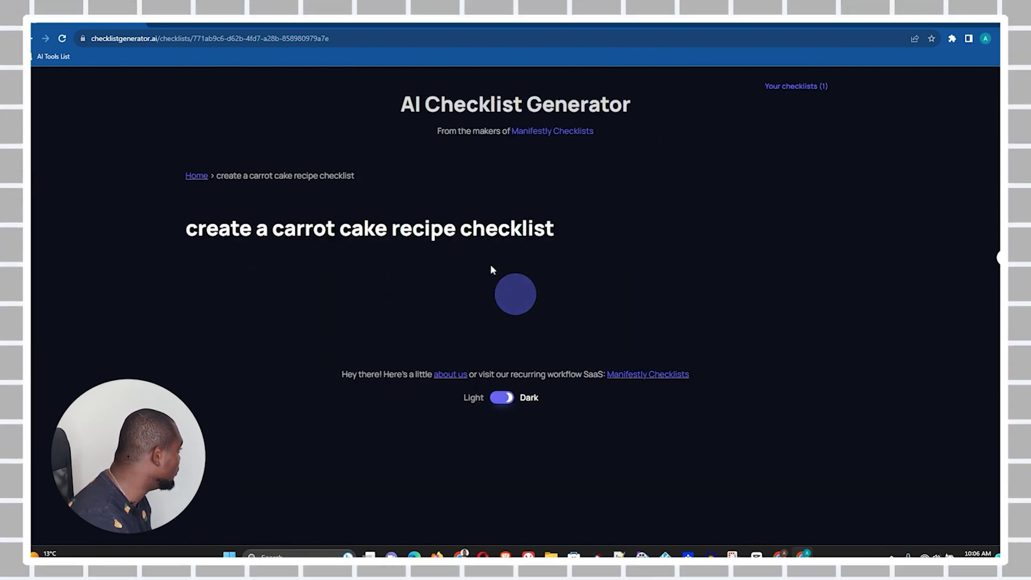
{"action": "scroll", "coordinate": [620, 227], "scroll_direction": "down", "scroll_amount": 7}
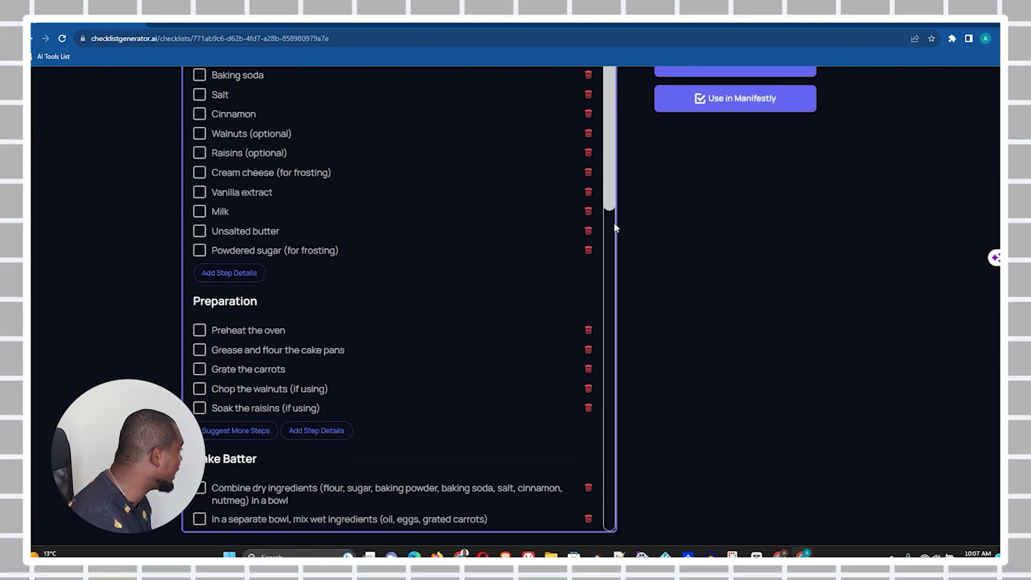
{"action": "left_click_drag", "start_coordinate": [610, 190], "coordinate": [617, 408]}
{"action": "scroll", "coordinate": [738, 332], "scroll_direction": "up", "scroll_amount": 6}
Request a CSV download of the carrot cake checklist
{"action": "left_click", "coordinate": [734, 295]}
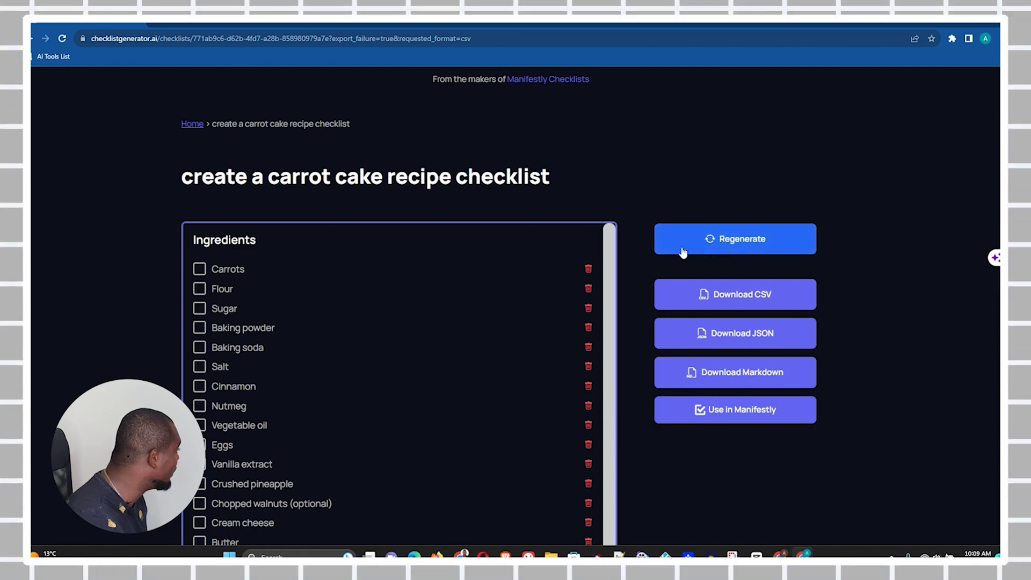
{"action": "scroll", "coordinate": [312, 354], "scroll_direction": "down", "scroll_amount": 7}
{"action": "scroll", "coordinate": [319, 370], "scroll_direction": "down", "scroll_amount": 2}
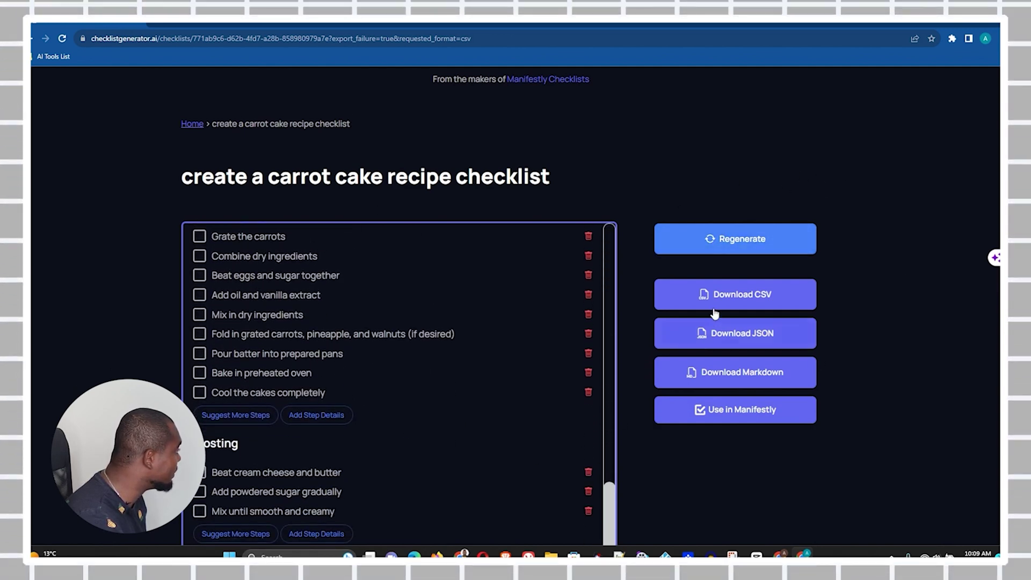
Regenerate the whole carrot cake checklist and scroll through the new version
{"action": "left_click", "coordinate": [740, 239]}
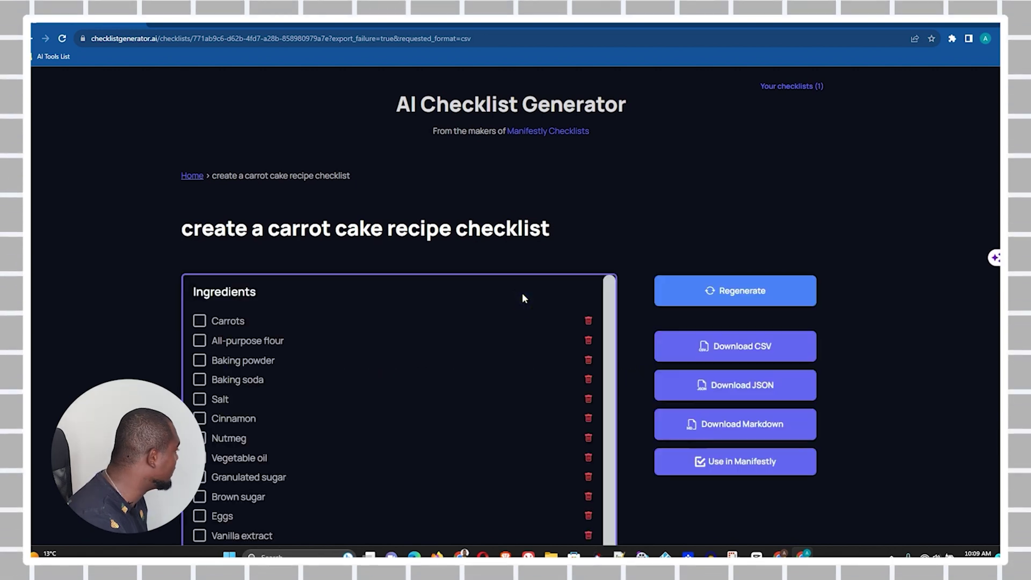
{"action": "scroll", "coordinate": [571, 199], "scroll_direction": "down", "scroll_amount": 3}
{"action": "scroll", "coordinate": [489, 253], "scroll_direction": "down", "scroll_amount": 10}
{"action": "scroll", "coordinate": [486, 290], "scroll_direction": "down", "scroll_amount": 5}
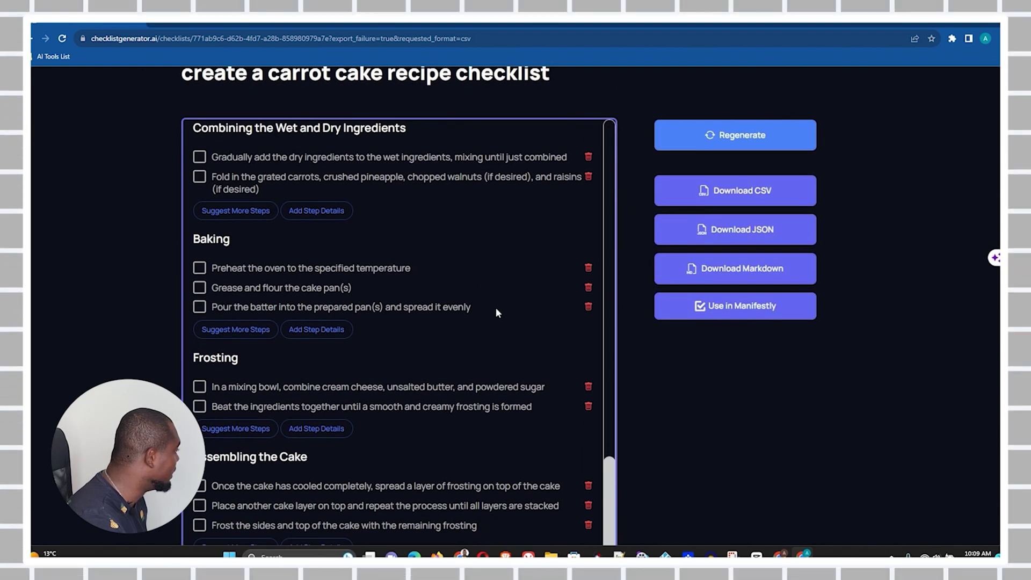
{"action": "scroll", "coordinate": [543, 367], "scroll_direction": "up", "scroll_amount": 10}
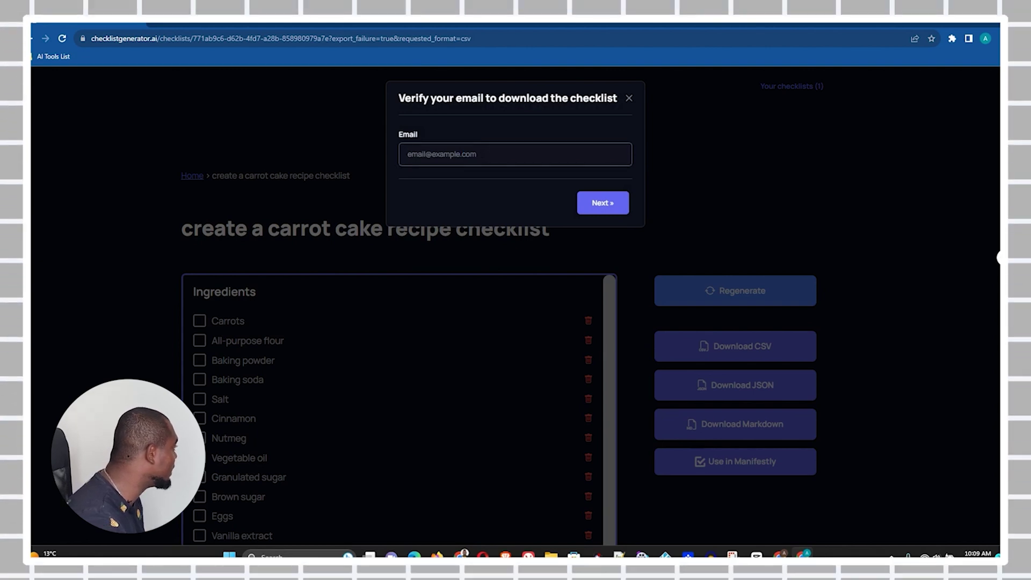
Submit the email address in the Verify your email dialog
{"action": "left_click", "coordinate": [604, 204]}
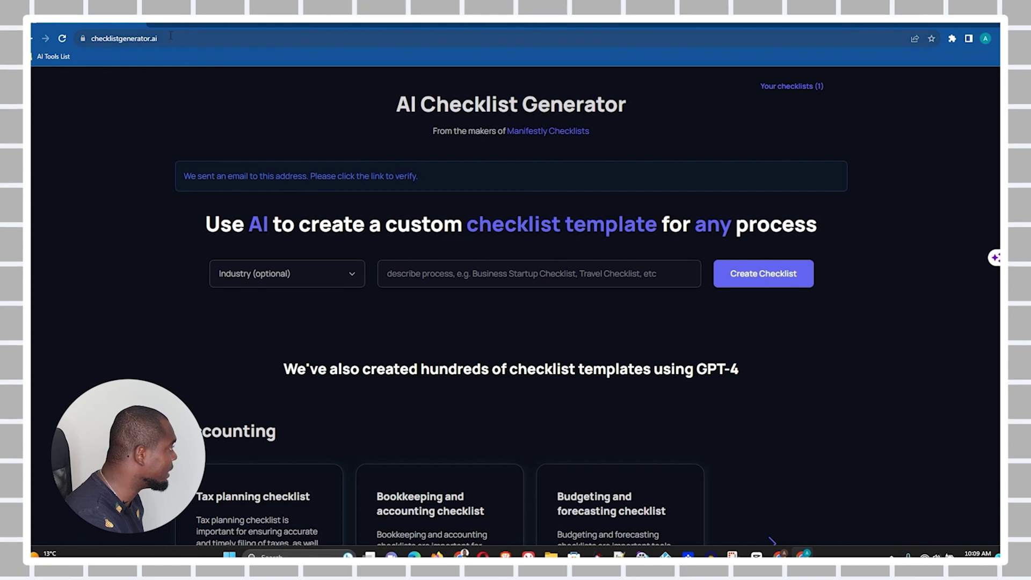
Open Gmail in a new tab and open the 'Download your checklist' email
{"action": "key", "text": "ctrl+t"}
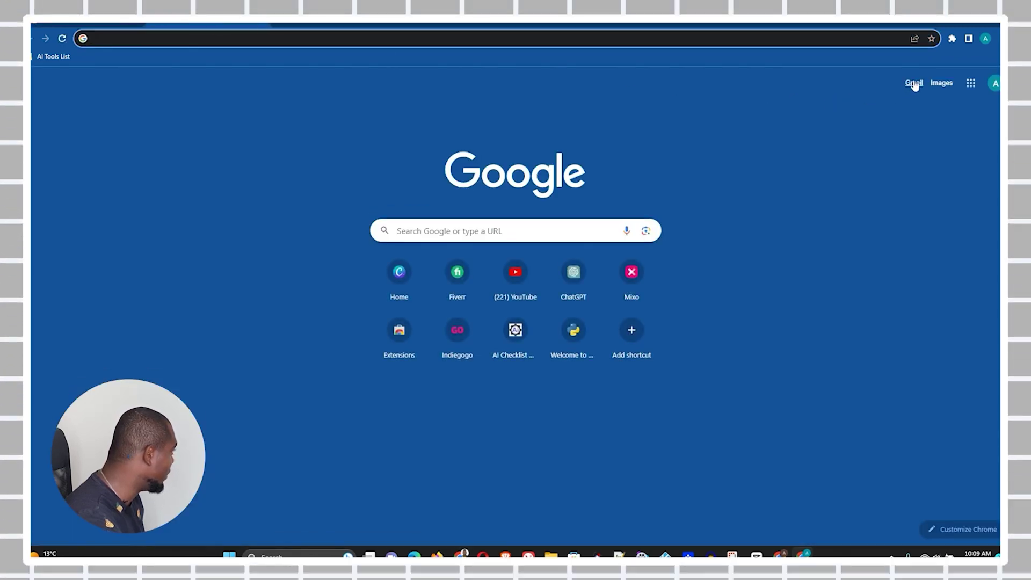
{"action": "left_click", "coordinate": [913, 84]}
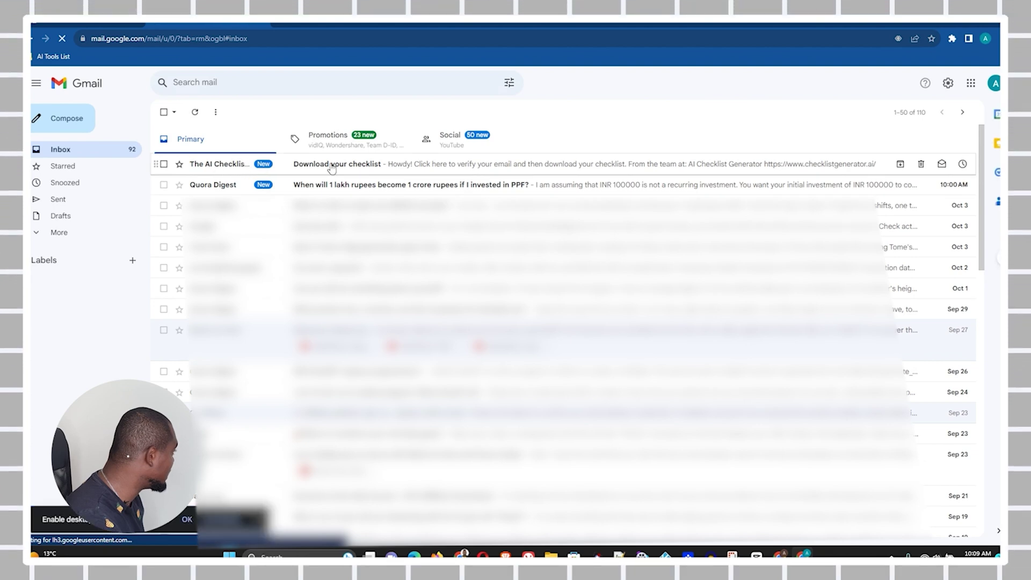
{"action": "left_click", "coordinate": [350, 166]}
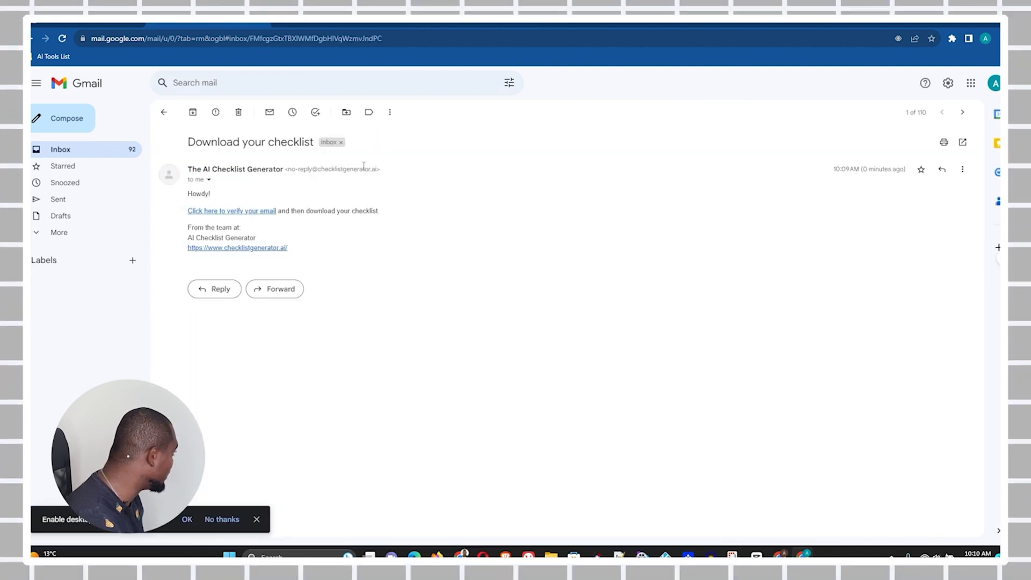
Verify via the email link, download 'create a carrot cake recipe checklist checklist.csv', and confirm it in Downloads
{"action": "left_click", "coordinate": [266, 212]}
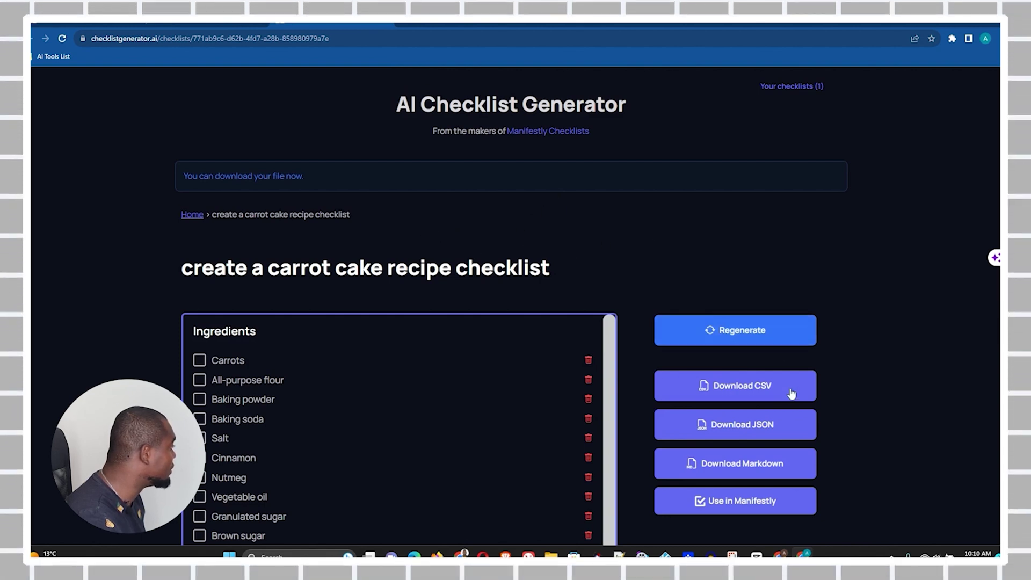
{"action": "left_click", "coordinate": [732, 388]}
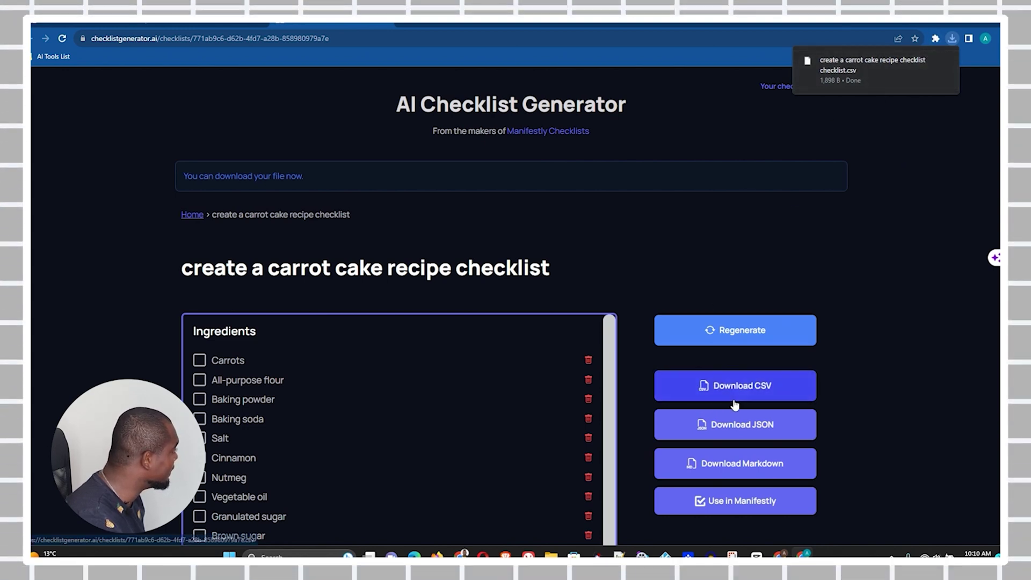
{"action": "left_click", "coordinate": [289, 25]}
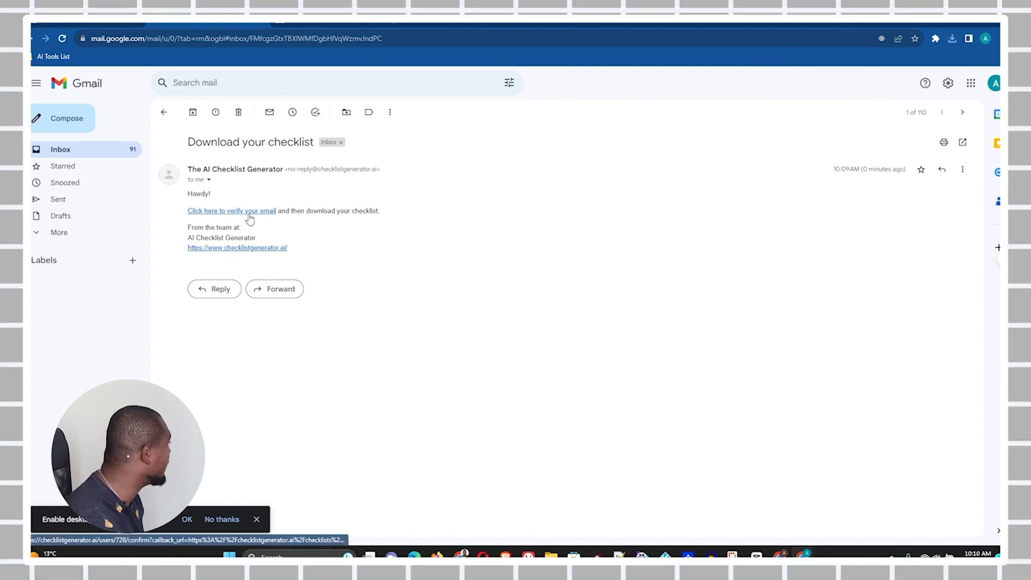
{"action": "left_click", "coordinate": [109, 26]}
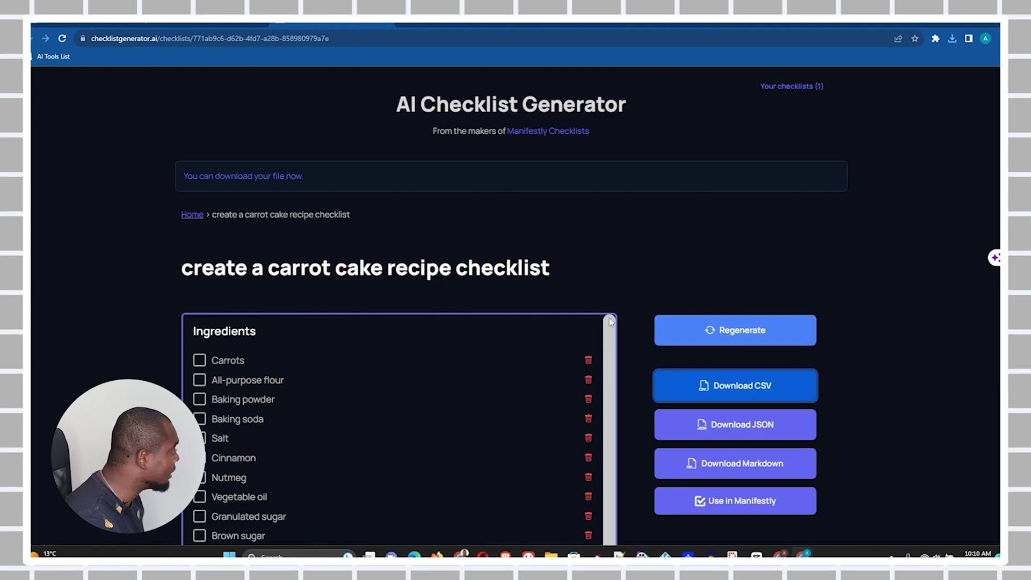
{"action": "left_click", "coordinate": [760, 391]}
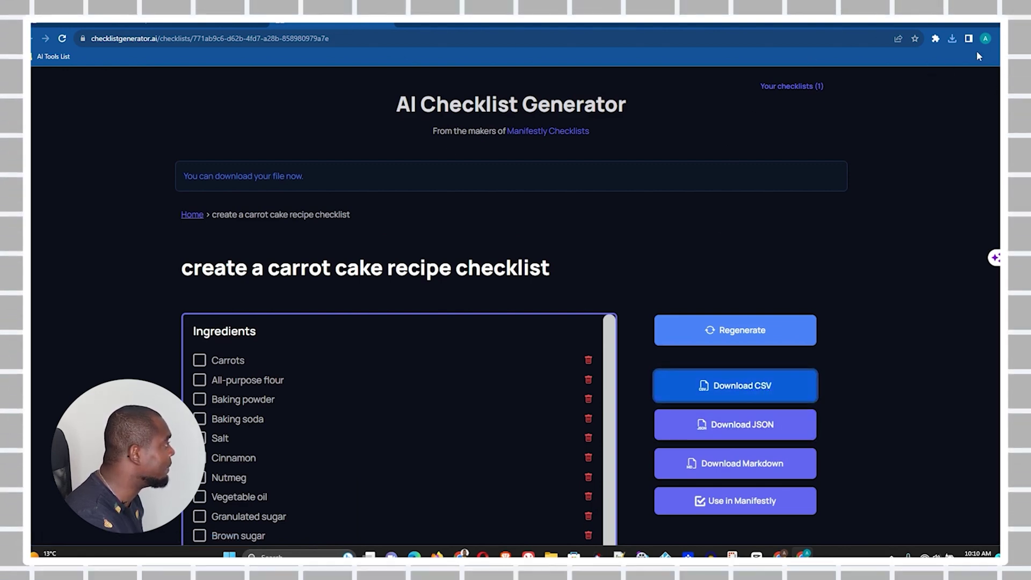
{"action": "left_click", "coordinate": [952, 40]}
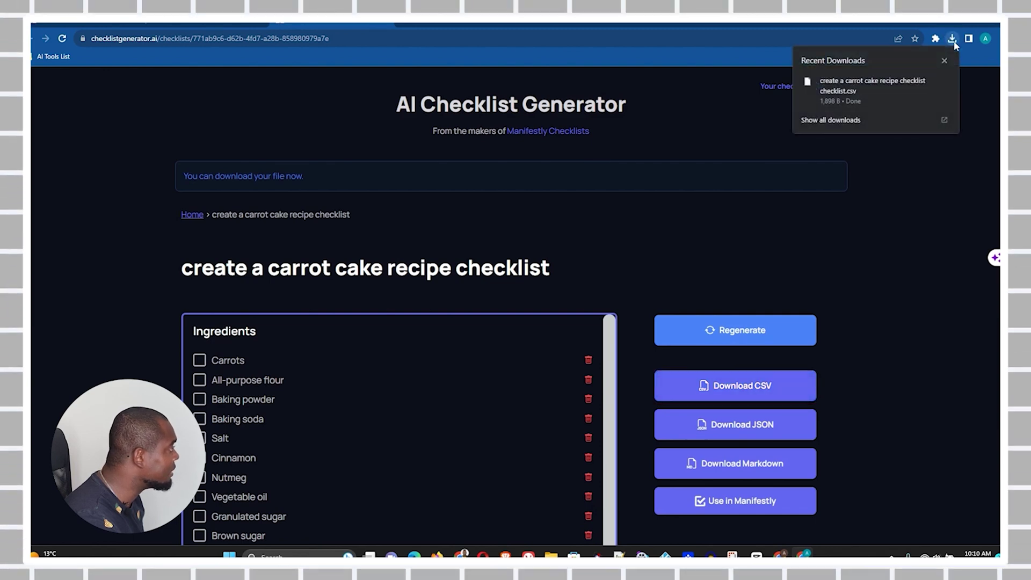